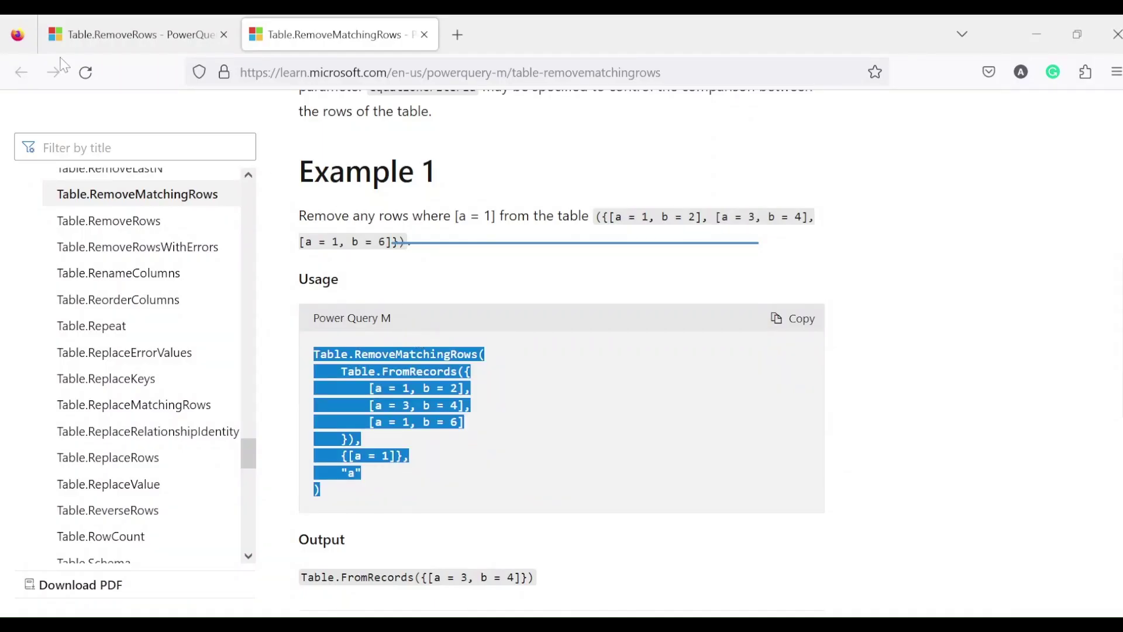
# Compare the documentation pages for Table.RemoveRows and Table.RemoveMatchingRows, ending on the Table.RemoveRows page.
pyautogui.scroll(10, 175, 107)
pyautogui.click(148, 36)
pyautogui.scroll(15, 275, 188)
pyautogui.scroll(2, 561, 351)
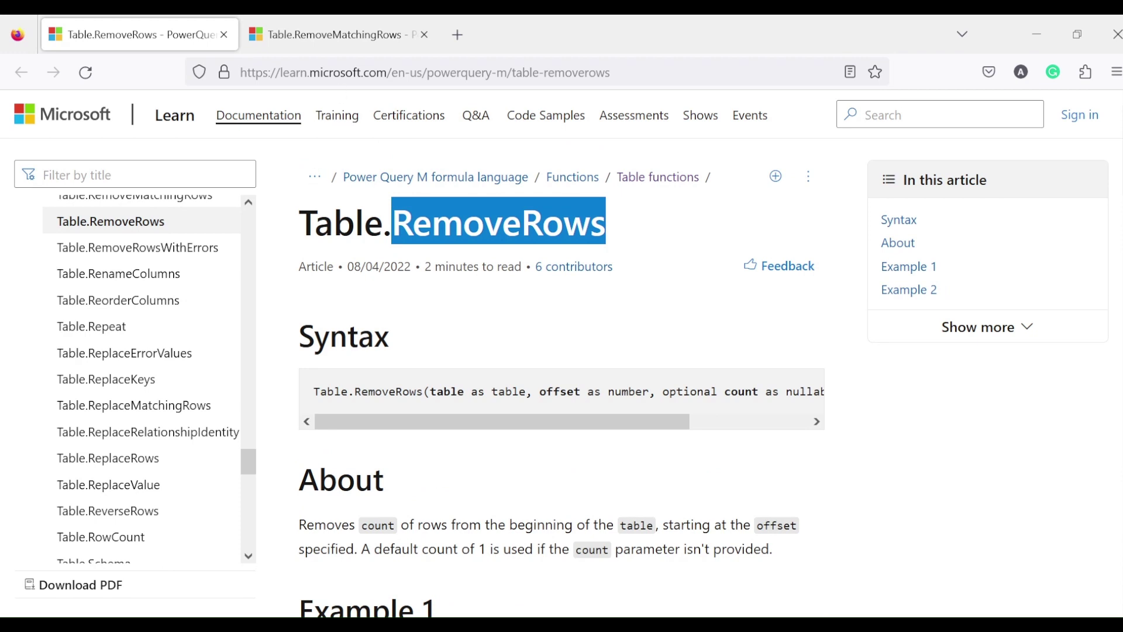
pyautogui.click(342, 41)
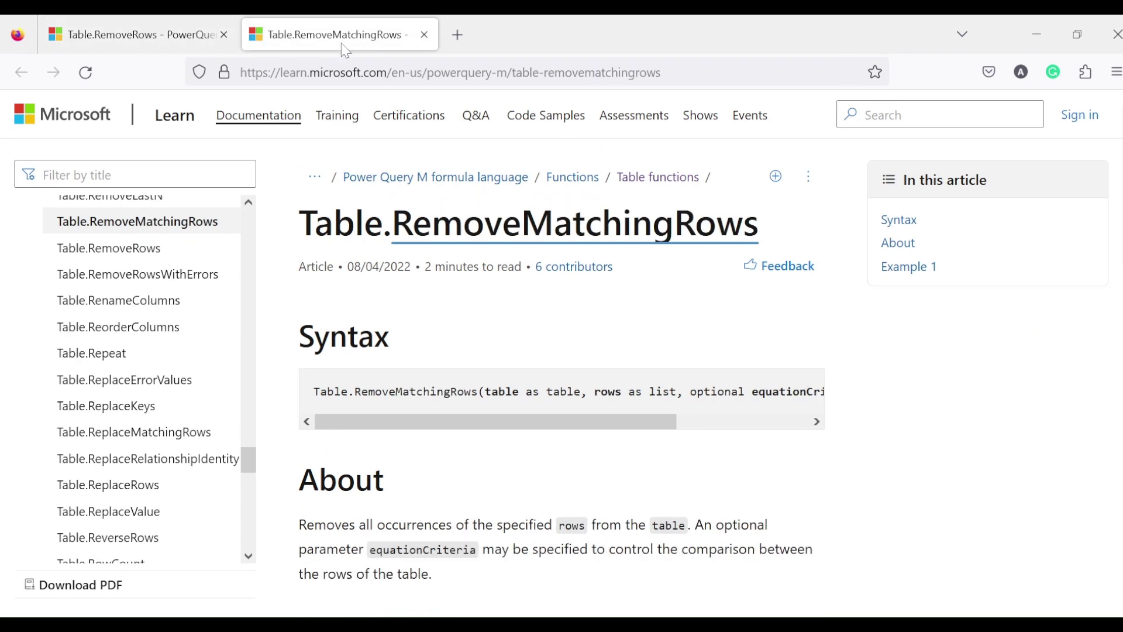
pyautogui.click(157, 48)
pyautogui.click(616, 241)
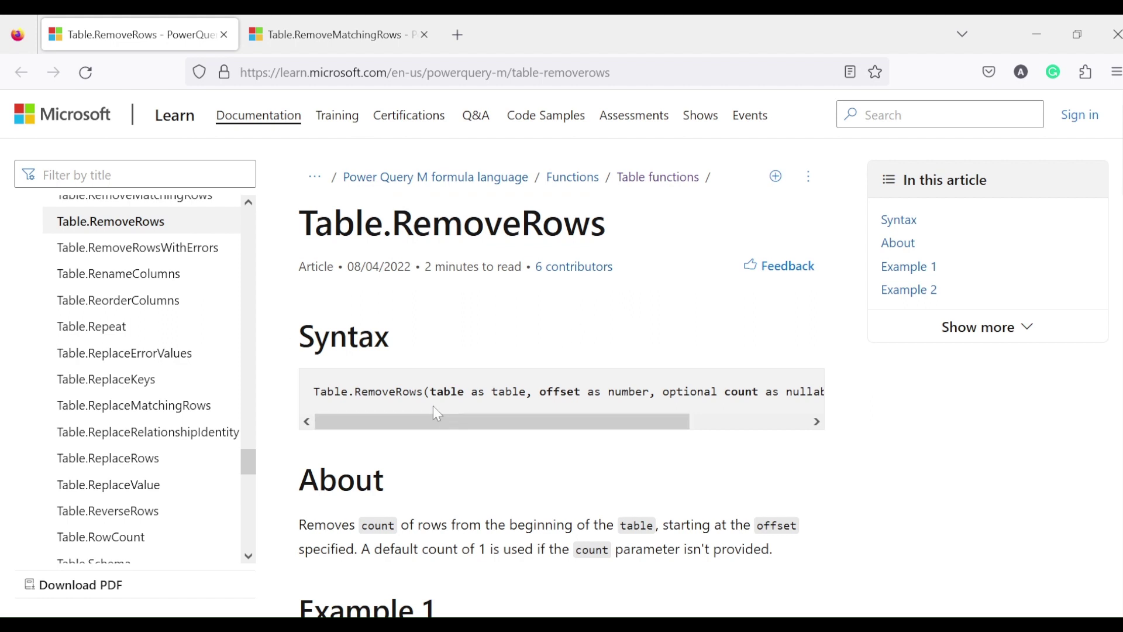
# Examine the table, offset and optional count parameters in the Table.RemoveRows syntax.
pyautogui.doubleClick(449, 391)
pyautogui.moveTo(547, 420); pyautogui.dragTo(677, 422)
pyautogui.doubleClick(537, 391)
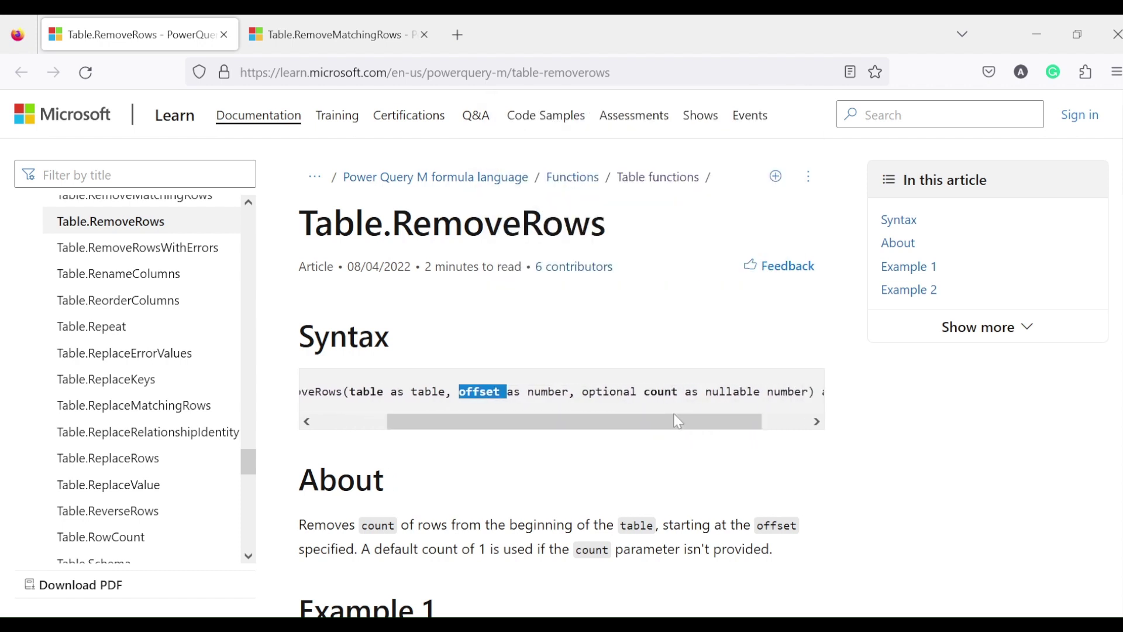
pyautogui.moveTo(671, 392); pyautogui.dragTo(390, 437)
pyautogui.doubleClick(434, 392)
pyautogui.tripleClick(434, 392)
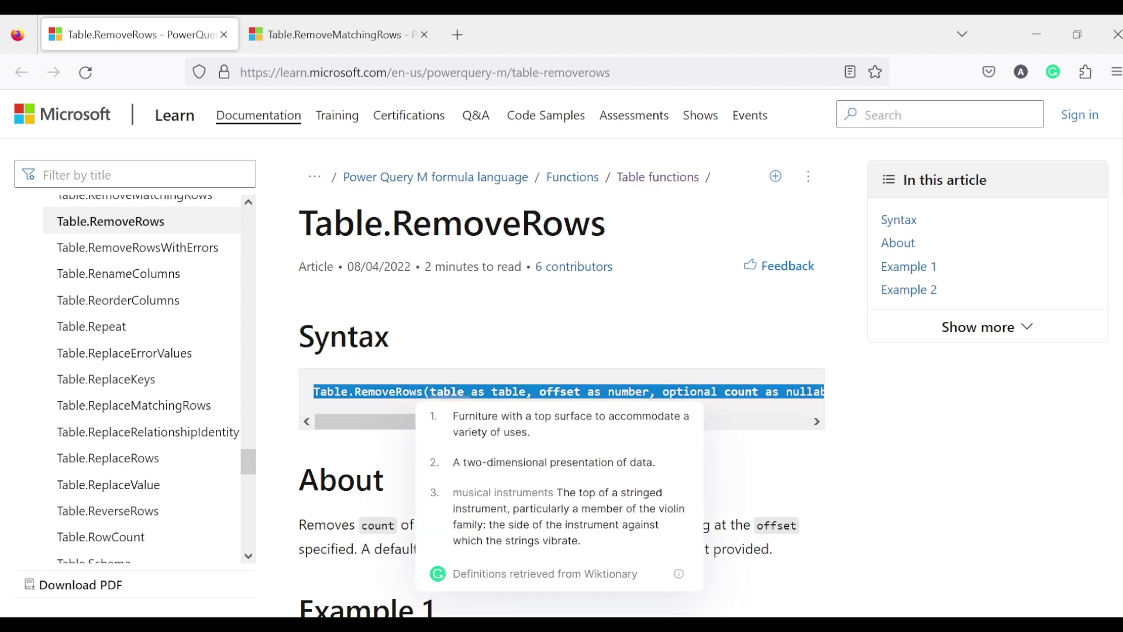
pyautogui.doubleClick(559, 392)
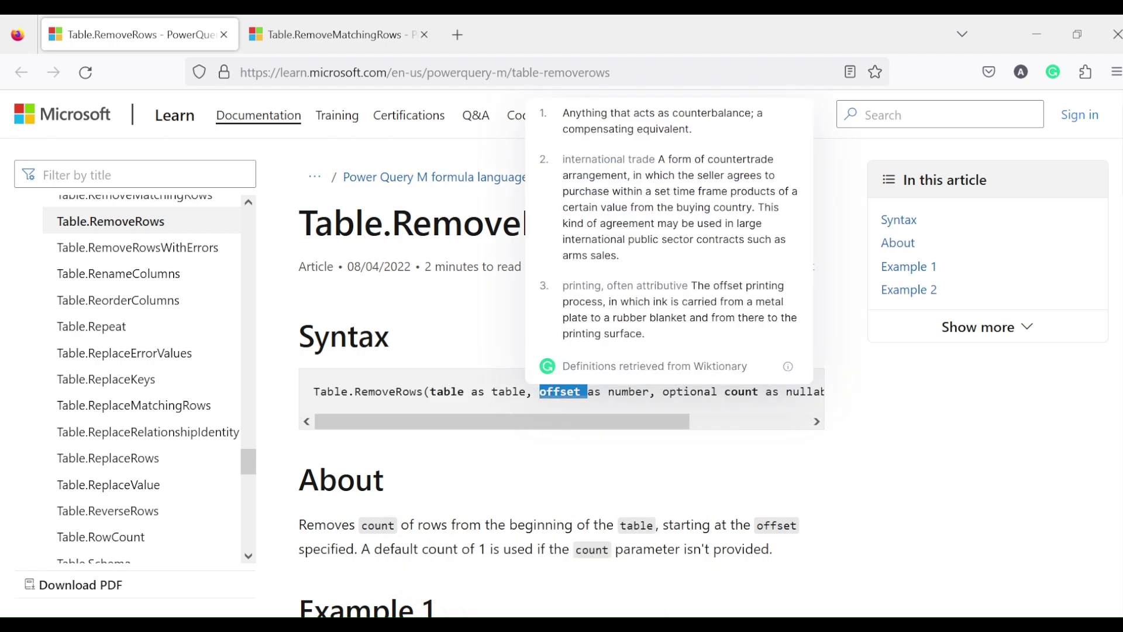
pyautogui.doubleClick(689, 392)
# Review Example 1 of Table.RemoveRows, covering its source records, the offset argument 0 and the output table.
pyautogui.scroll(-5, 644, 342)
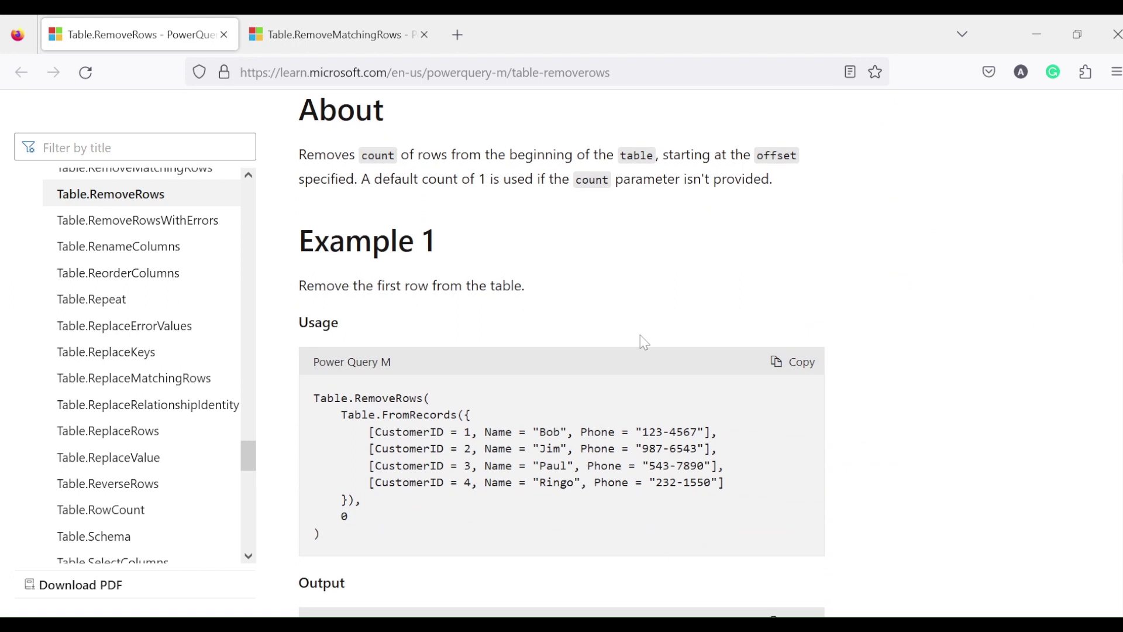
pyautogui.moveTo(362, 408); pyautogui.dragTo(328, 322)
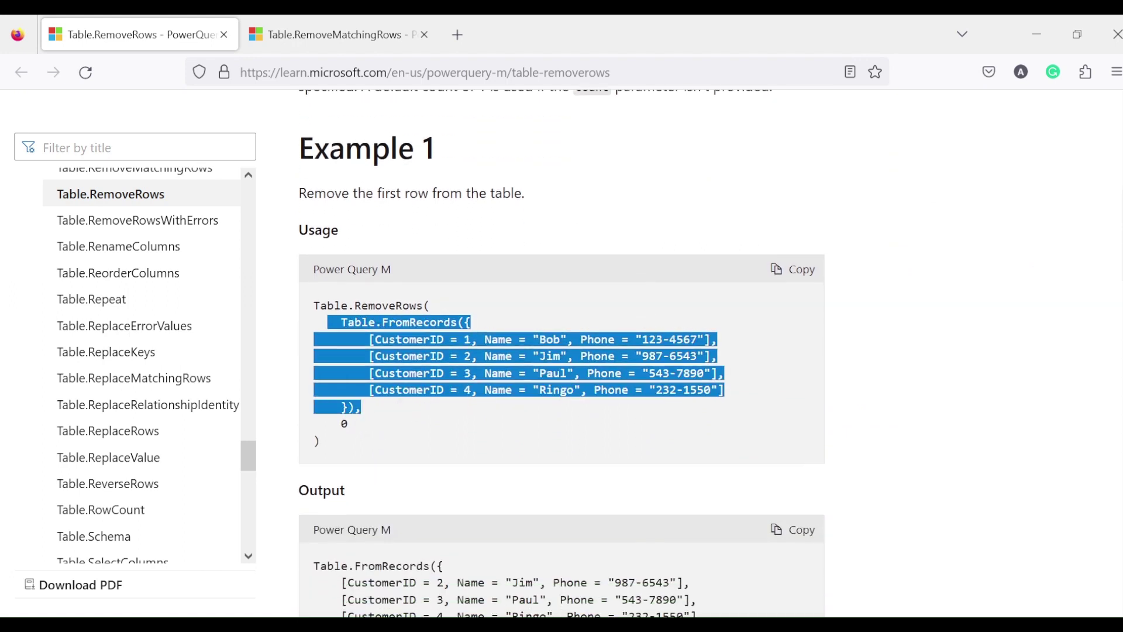
pyautogui.tripleClick(389, 306)
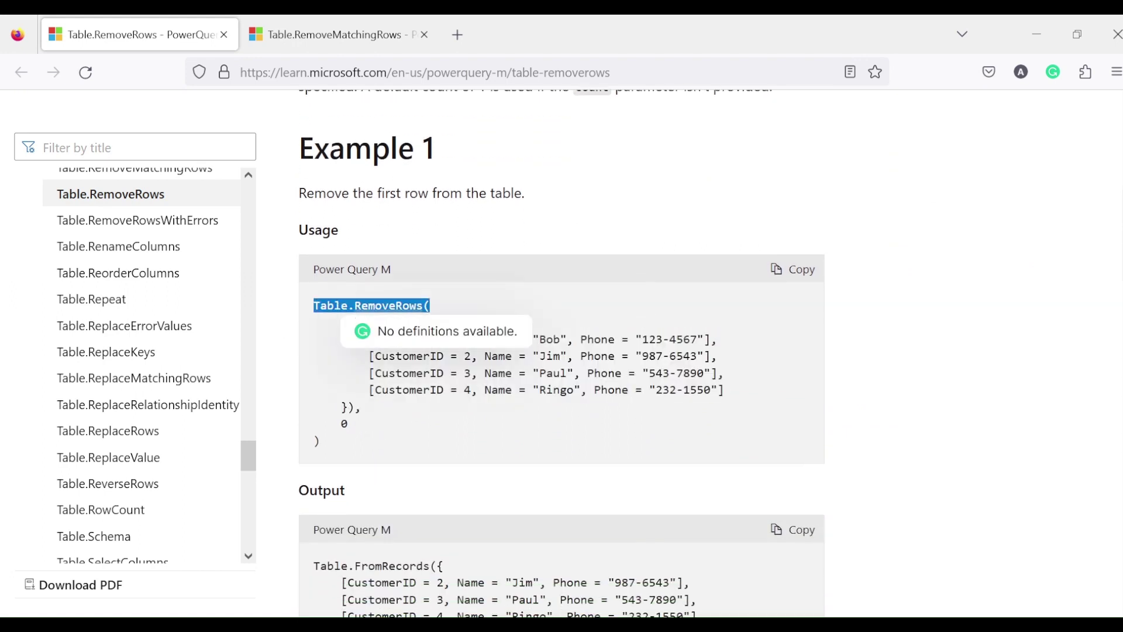
pyautogui.doubleClick(388, 306)
pyautogui.doubleClick(345, 424)
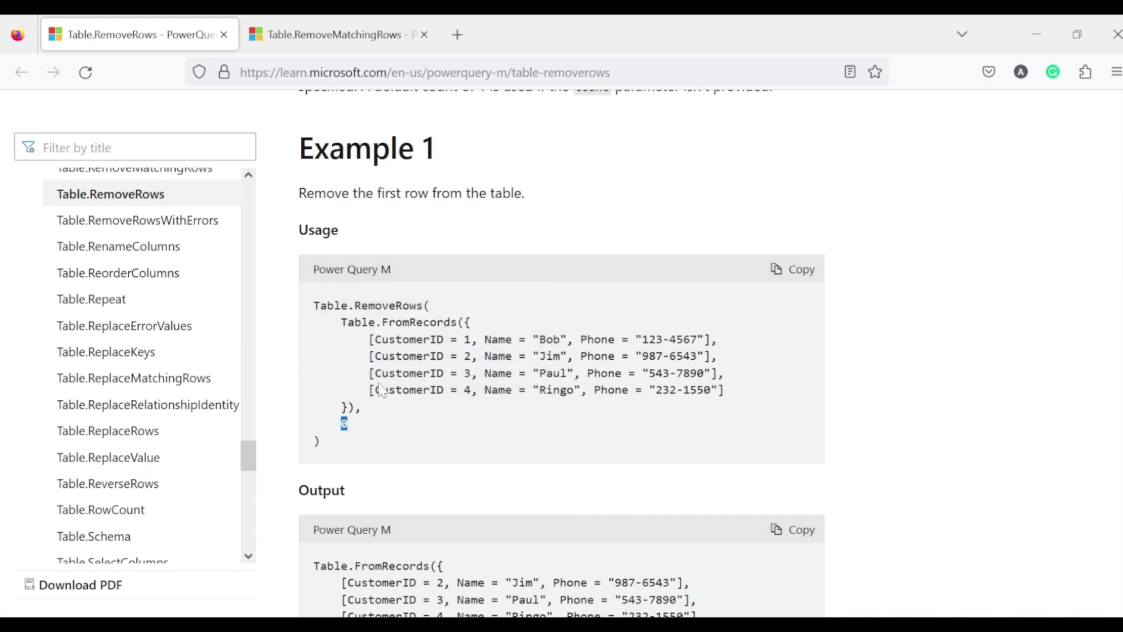
pyautogui.scroll(-3, 382, 391)
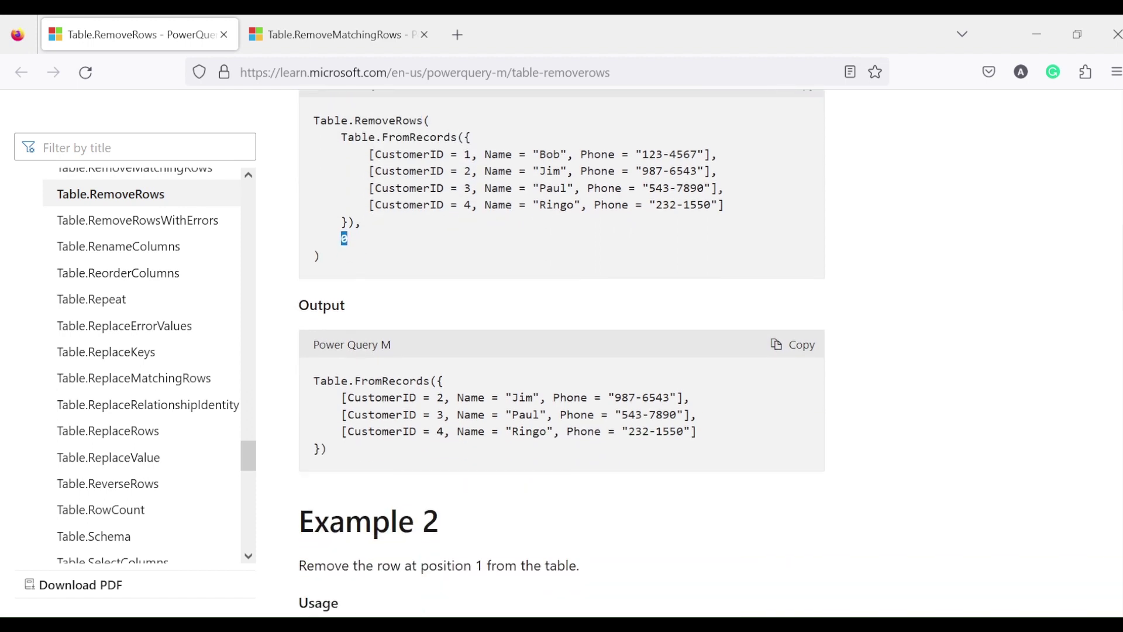
pyautogui.moveTo(342, 381); pyautogui.dragTo(353, 454)
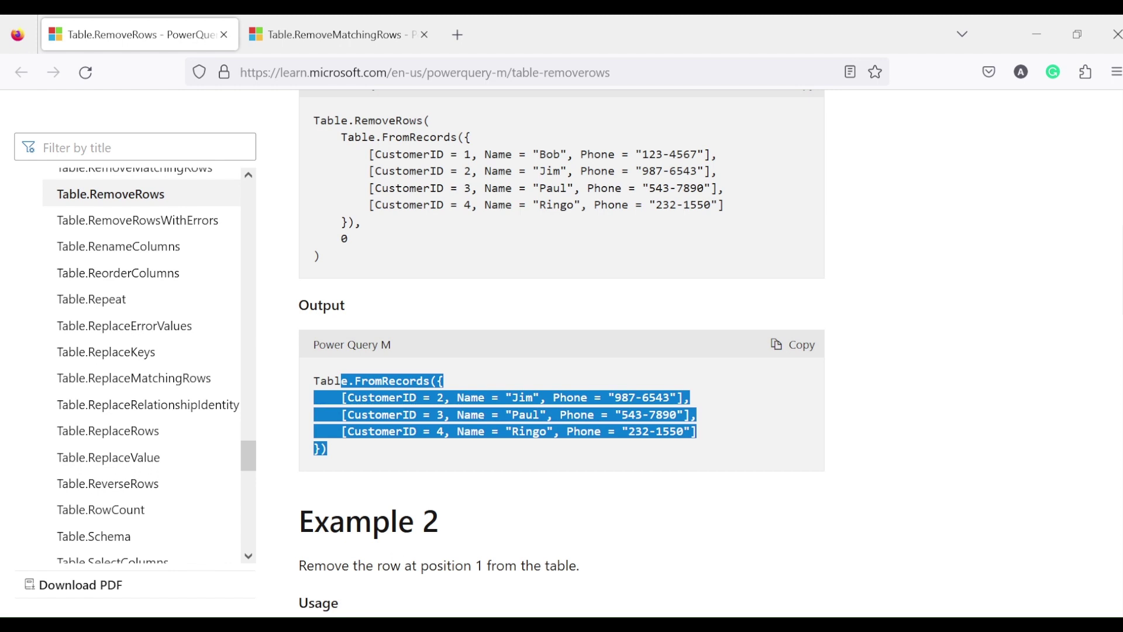
# Review Examples 2 and 3 of Table.RemoveRows, including their offset and count arguments and outputs, and return to the page's beginning.
pyautogui.scroll(-5, 374, 245)
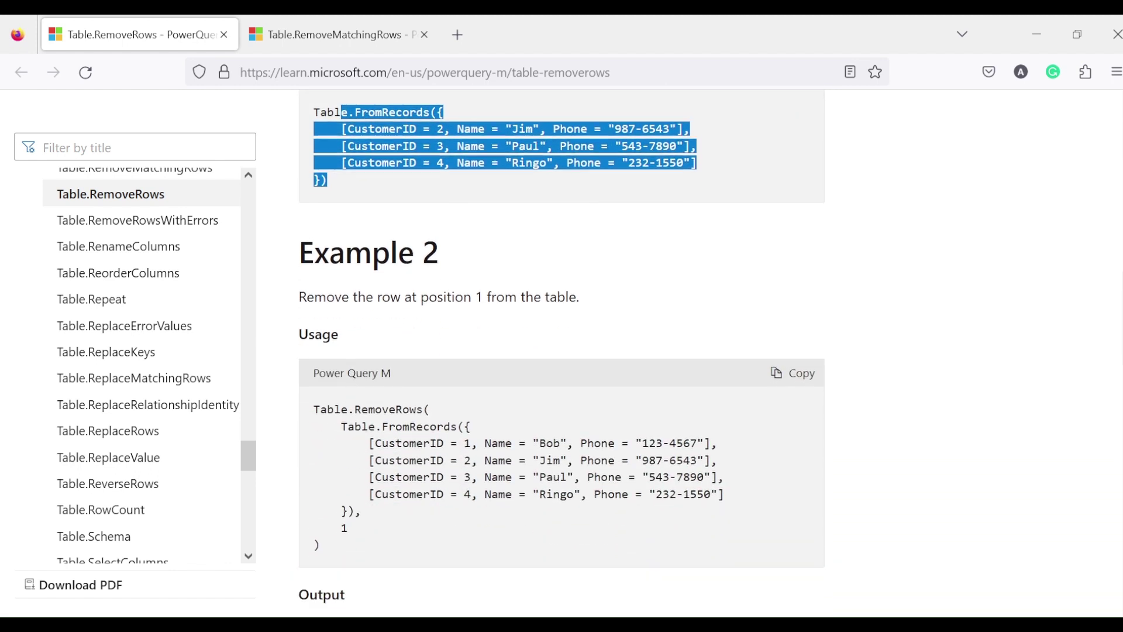
pyautogui.scroll(-2, 404, 269)
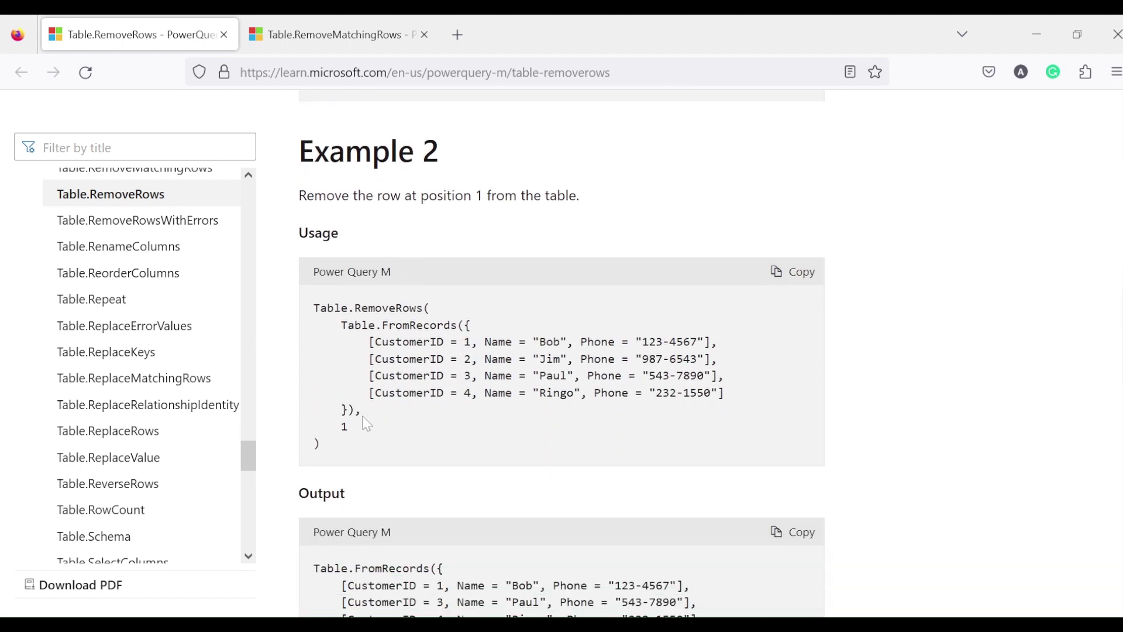
pyautogui.scroll(-3, 351, 428)
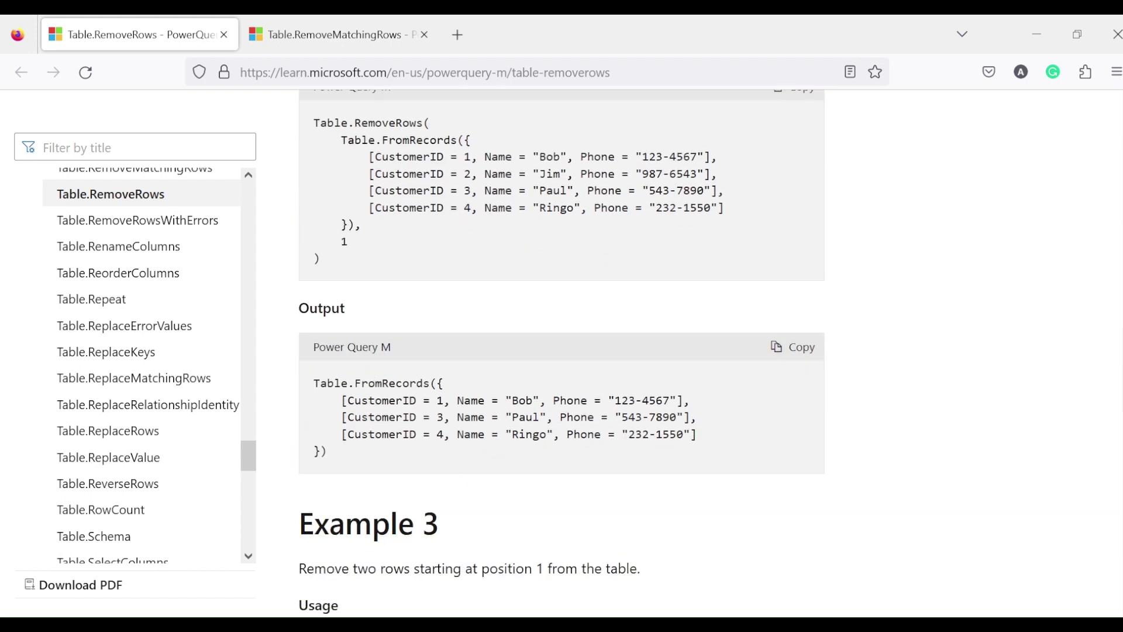
pyautogui.scroll(-5, 562, 351)
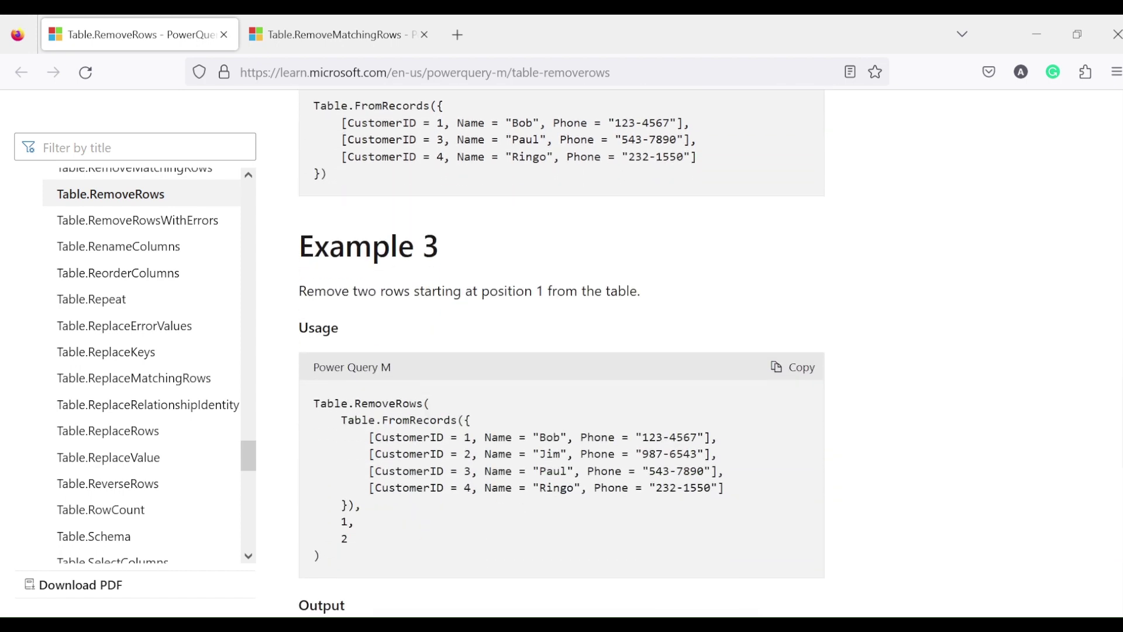
pyautogui.click(351, 546)
pyautogui.scroll(-3, 352, 546)
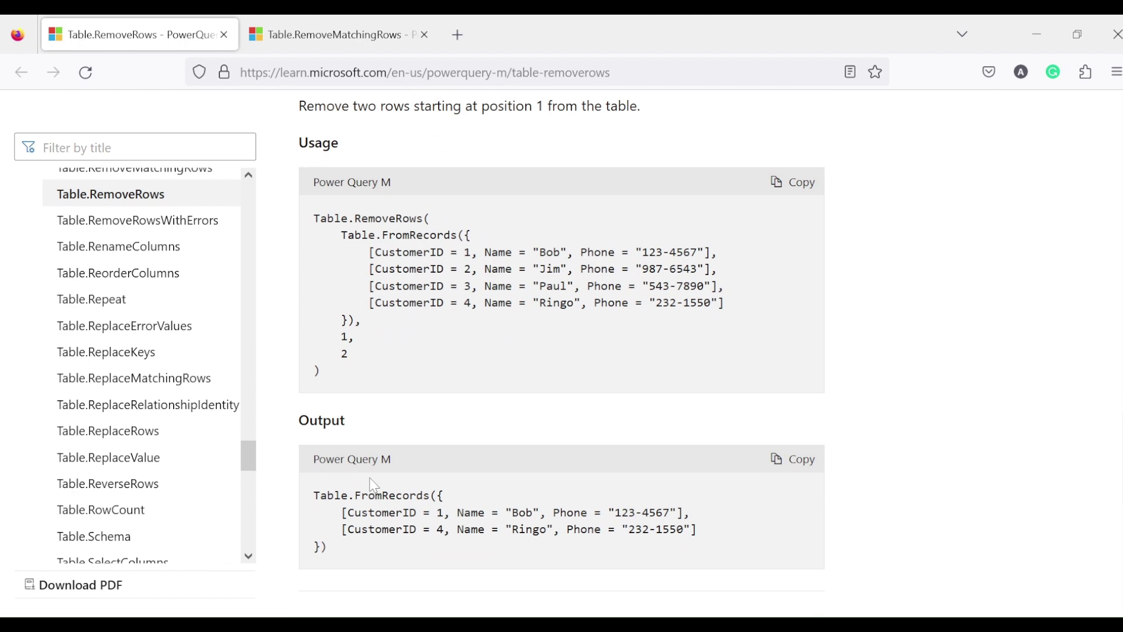
pyautogui.scroll(15, 379, 430)
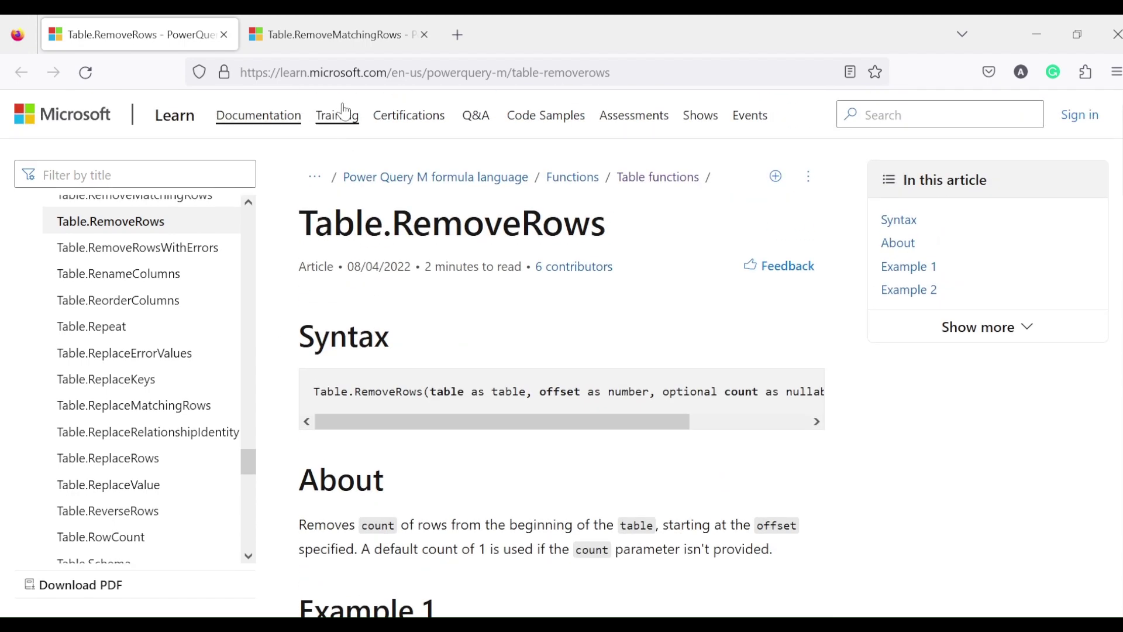
# Bring up the Table.RemoveMatchingRows page and examine the table, rows and equationCriteria parameters in its syntax.
pyautogui.click(345, 36)
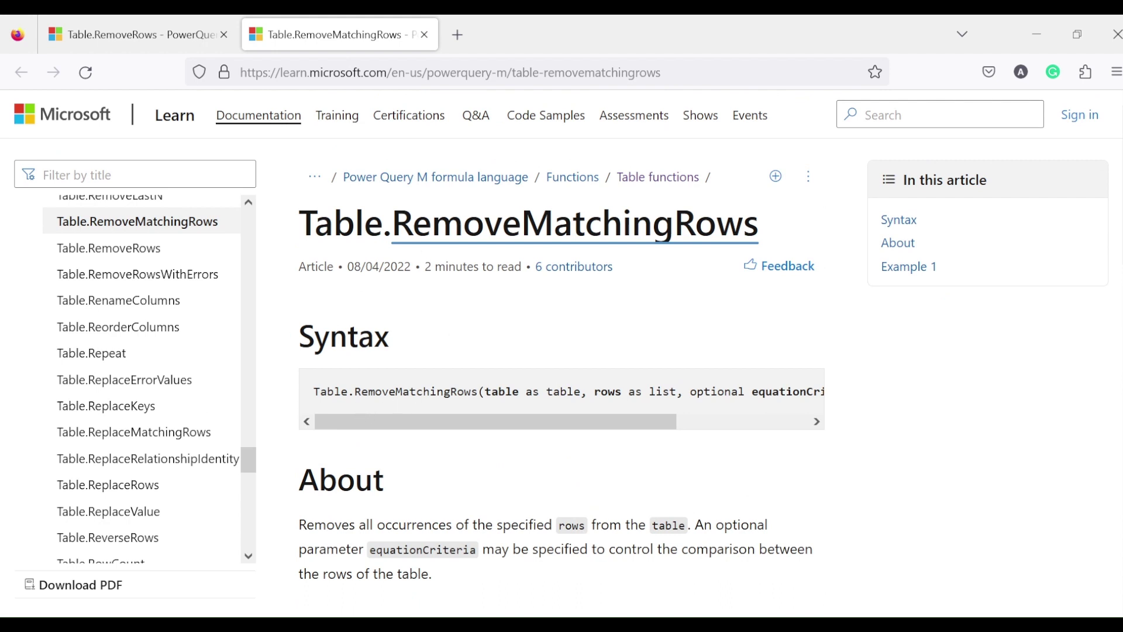
pyautogui.moveTo(514, 422); pyautogui.dragTo(557, 425)
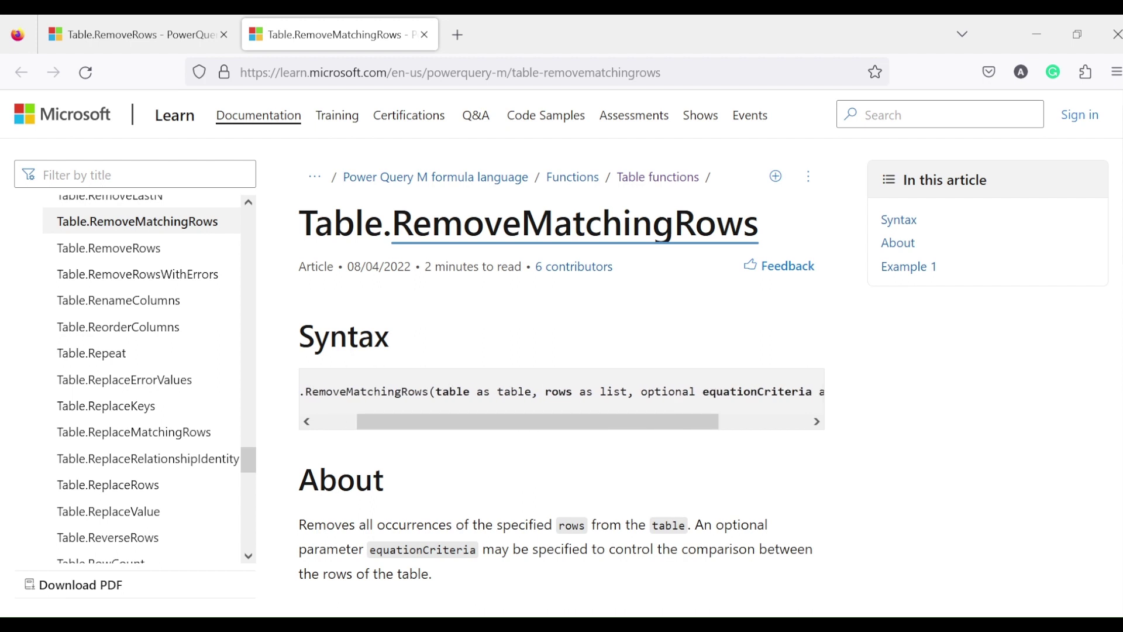
pyautogui.tripleClick(559, 391)
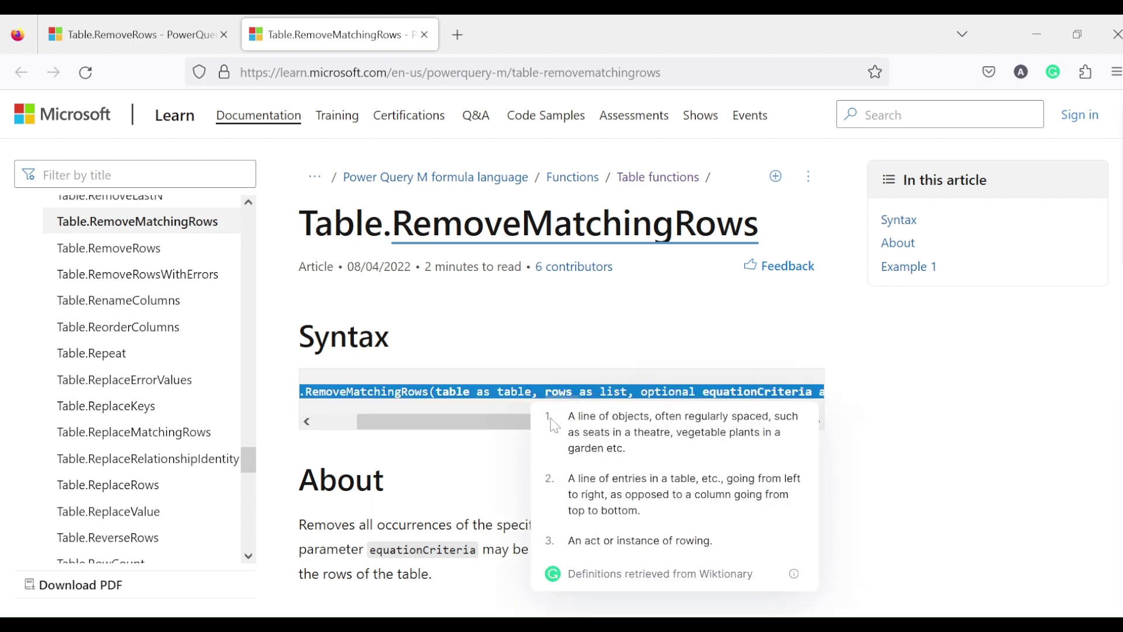
pyautogui.moveTo(527, 422); pyautogui.dragTo(575, 422)
pyautogui.scroll(-2, 602, 400)
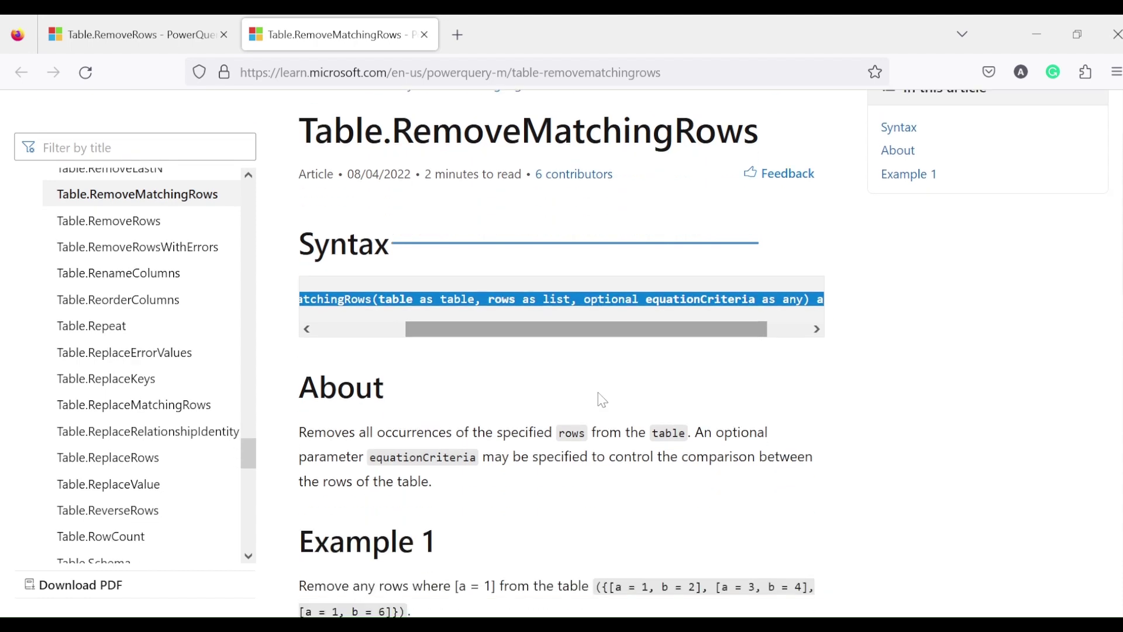
# Review Example 1 of Table.RemoveMatchingRows, comparing its source records, the [a = 1] condition and "a" criterion with the output.
pyautogui.scroll(-8, 602, 400)
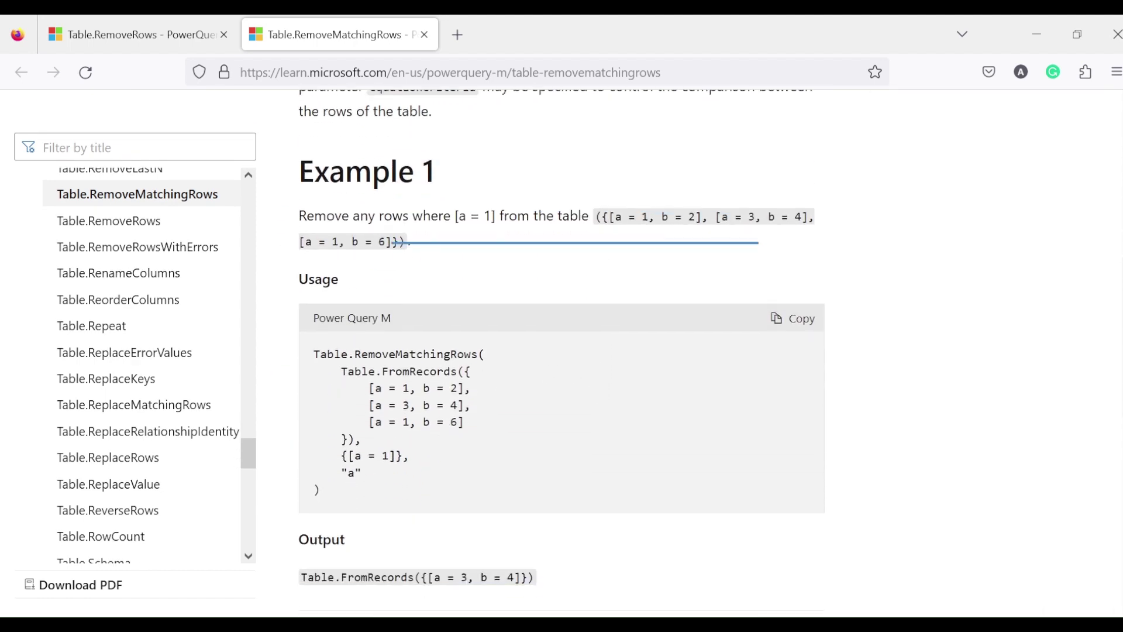
pyautogui.moveTo(342, 371); pyautogui.dragTo(471, 431)
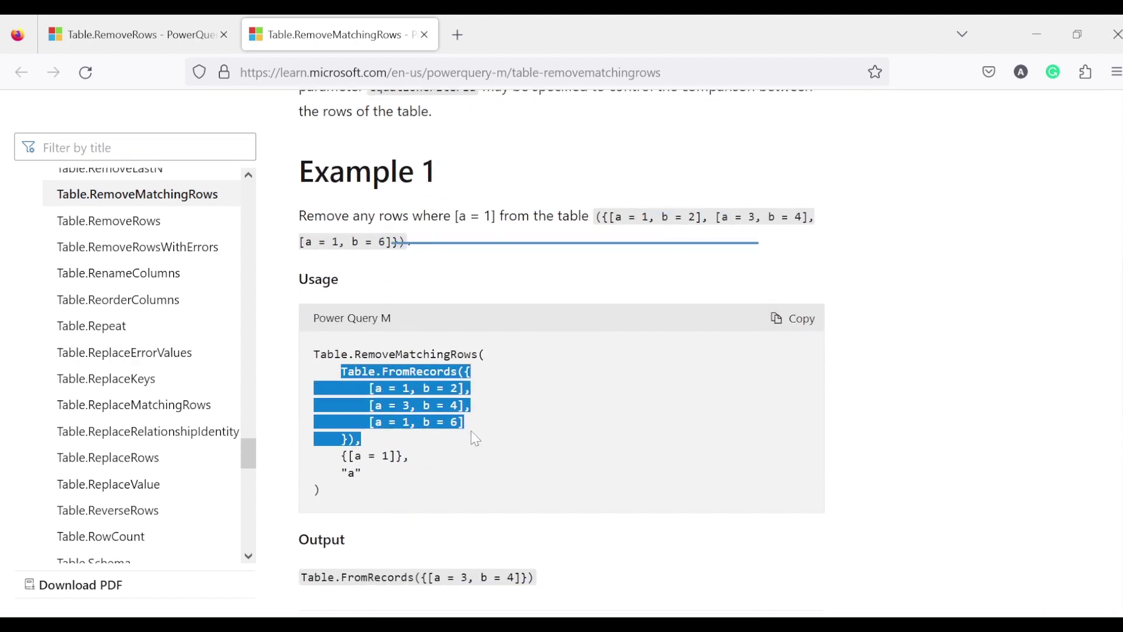
pyautogui.moveTo(411, 457); pyautogui.dragTo(327, 473)
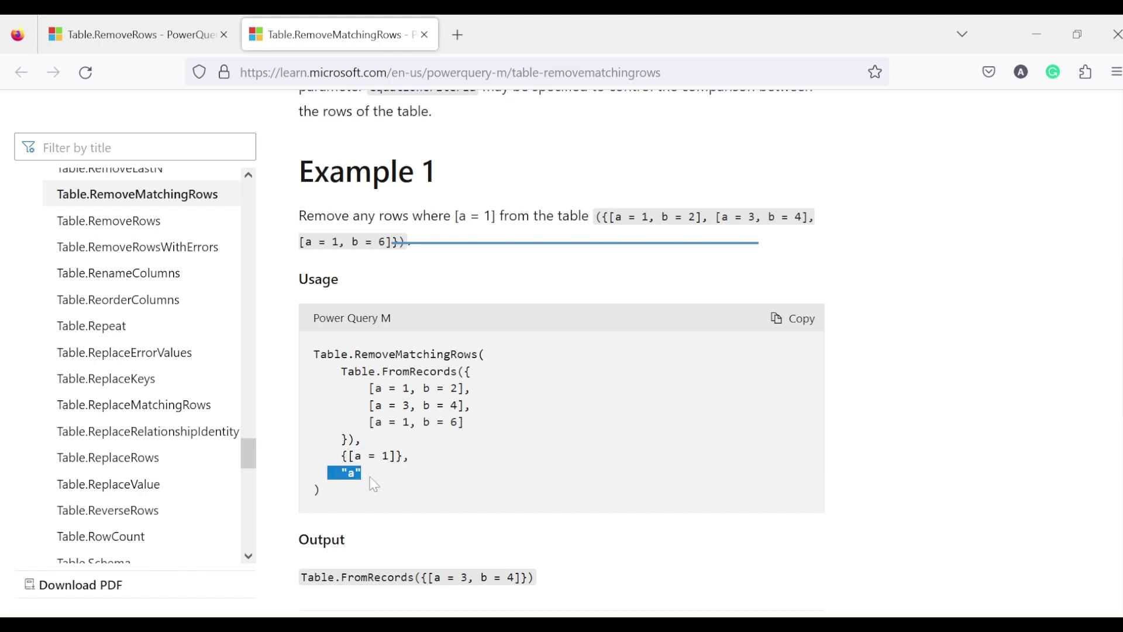
pyautogui.scroll(-3, 374, 483)
pyautogui.moveTo(468, 392); pyautogui.dragTo(461, 392)
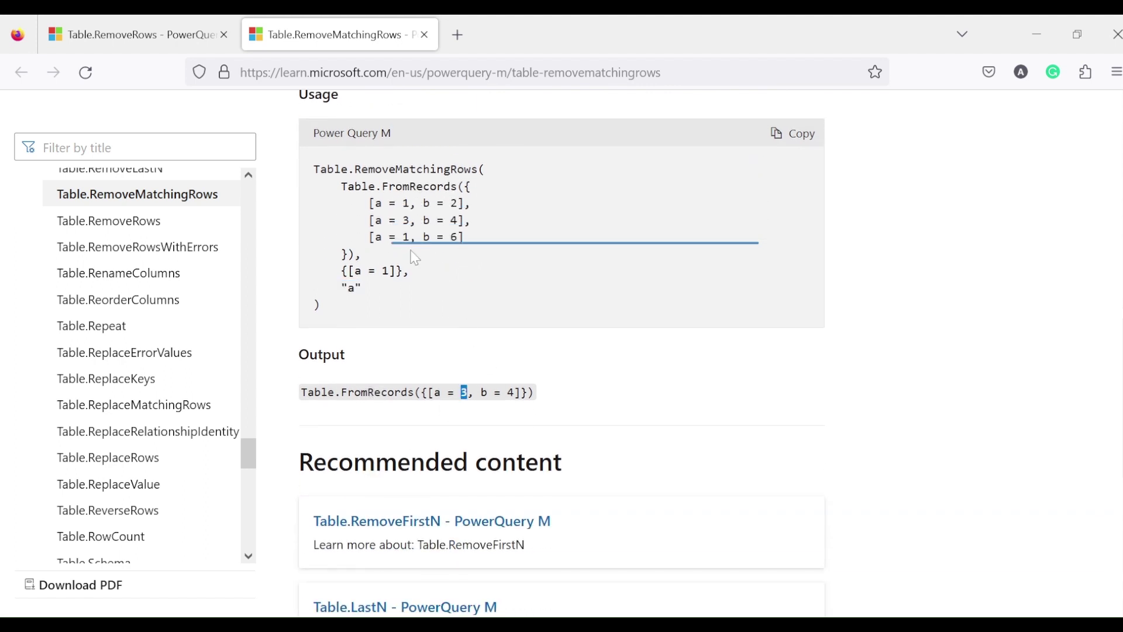
pyautogui.tripleClick(398, 203)
pyautogui.click(397, 220)
pyautogui.doubleClick(394, 236)
pyautogui.scroll(10, 405, 252)
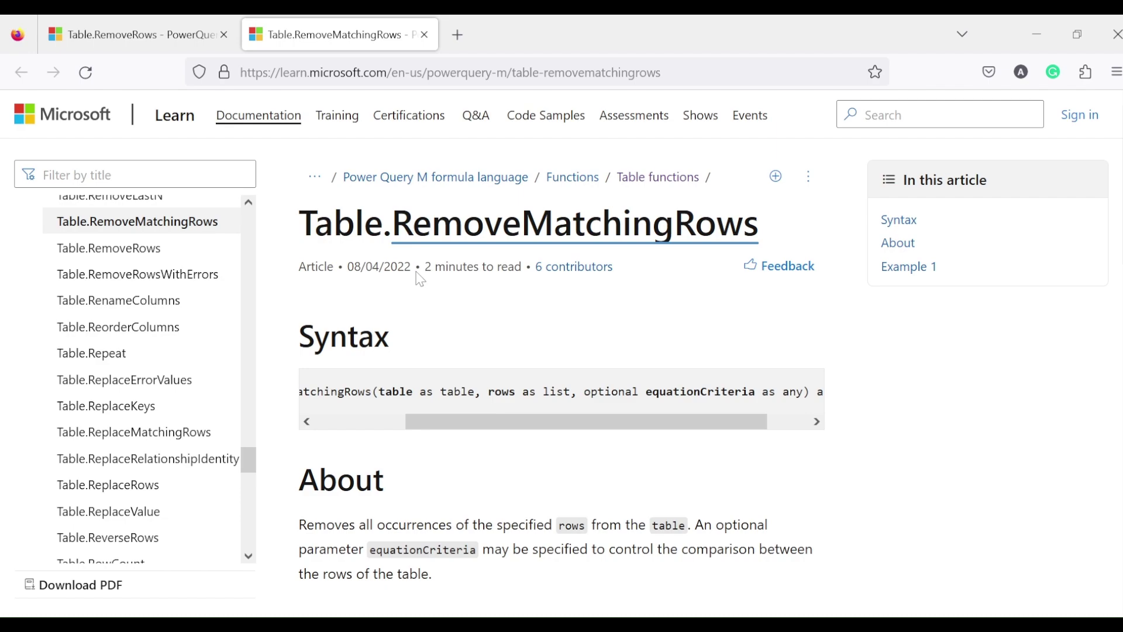
# Switch to Power BI Desktop and open the Power Query Editor for the Power Query Table Functions file.
pyautogui.hotkey('alt', 'Tab')
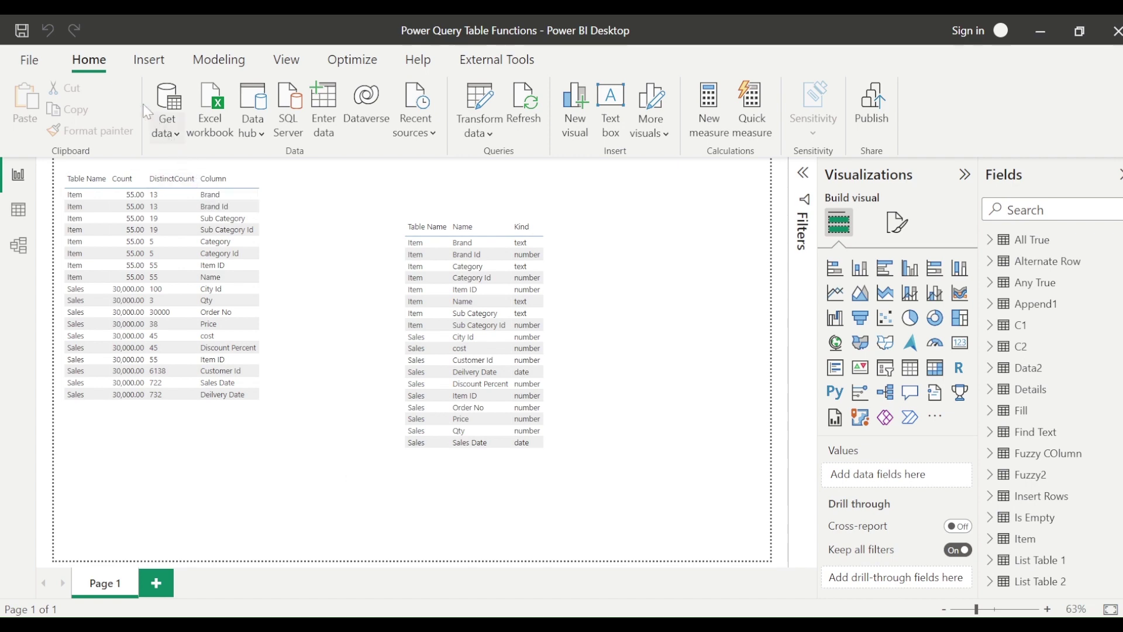
pyautogui.click(489, 134)
pyautogui.click(508, 164)
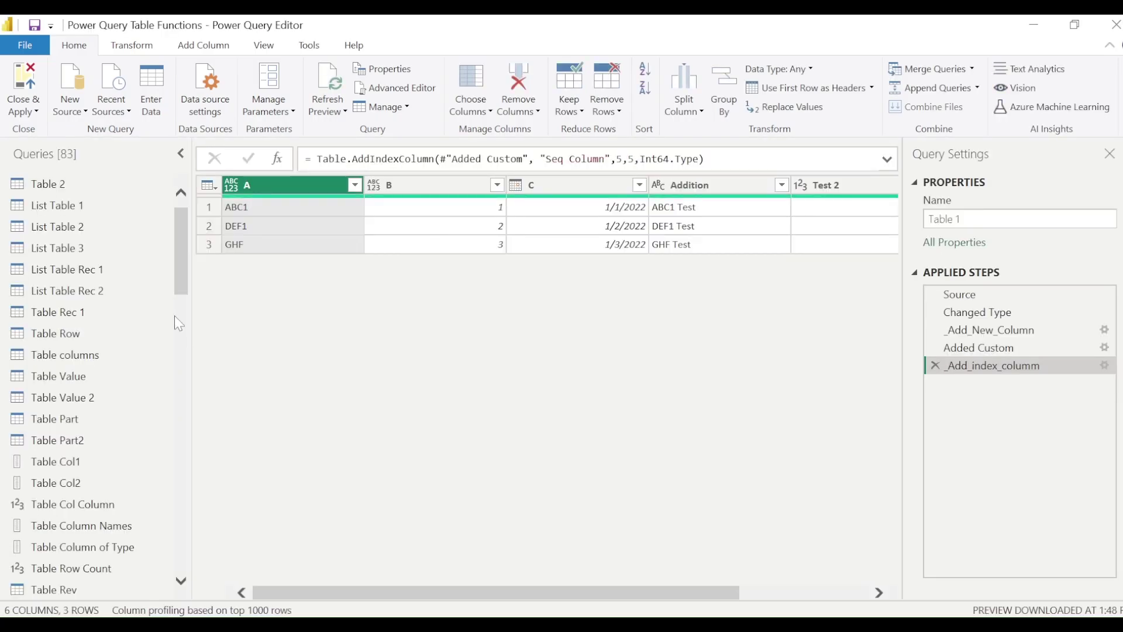
# Display the Table 2 query and look through the list of existing queries.
pyautogui.click(77, 214)
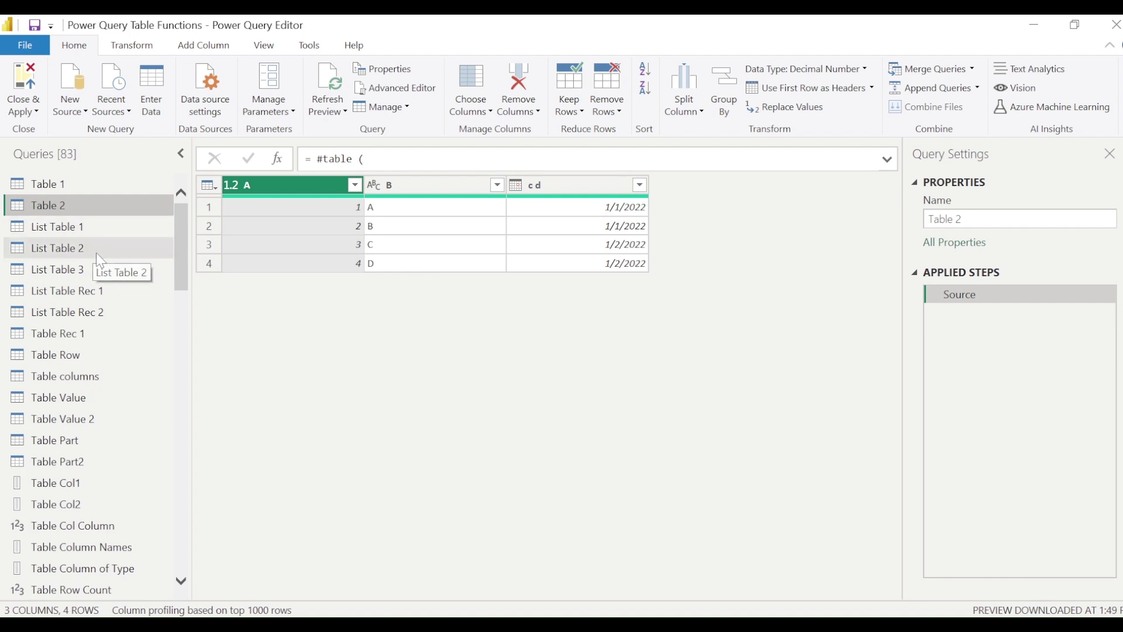
pyautogui.scroll(-2, 104, 266)
pyautogui.scroll(-20, 106, 270)
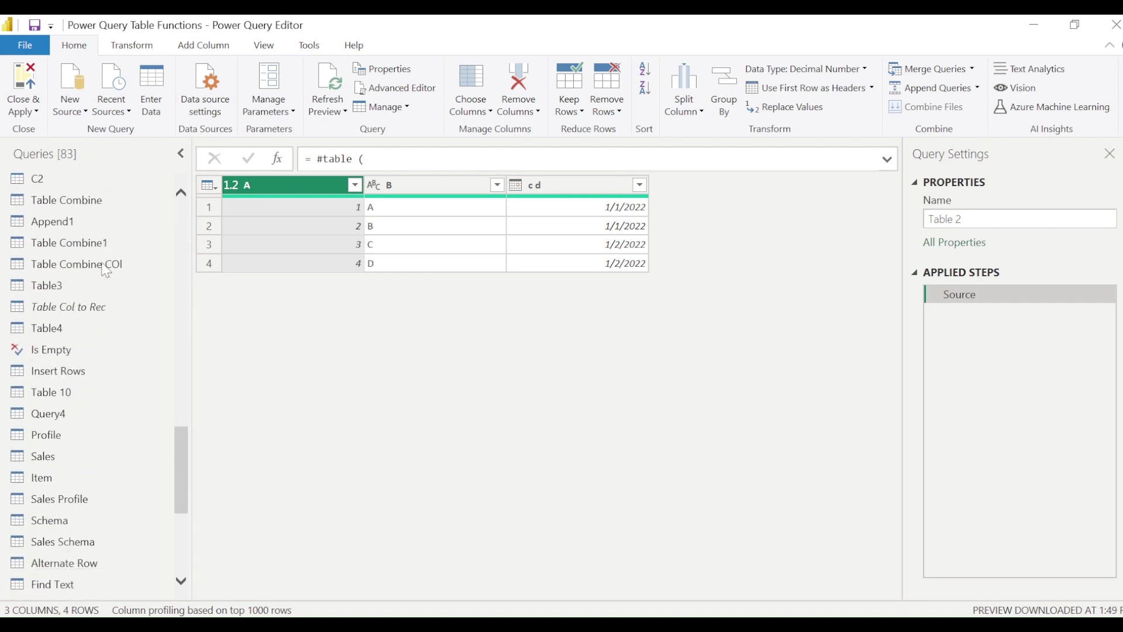
pyautogui.scroll(20, 105, 270)
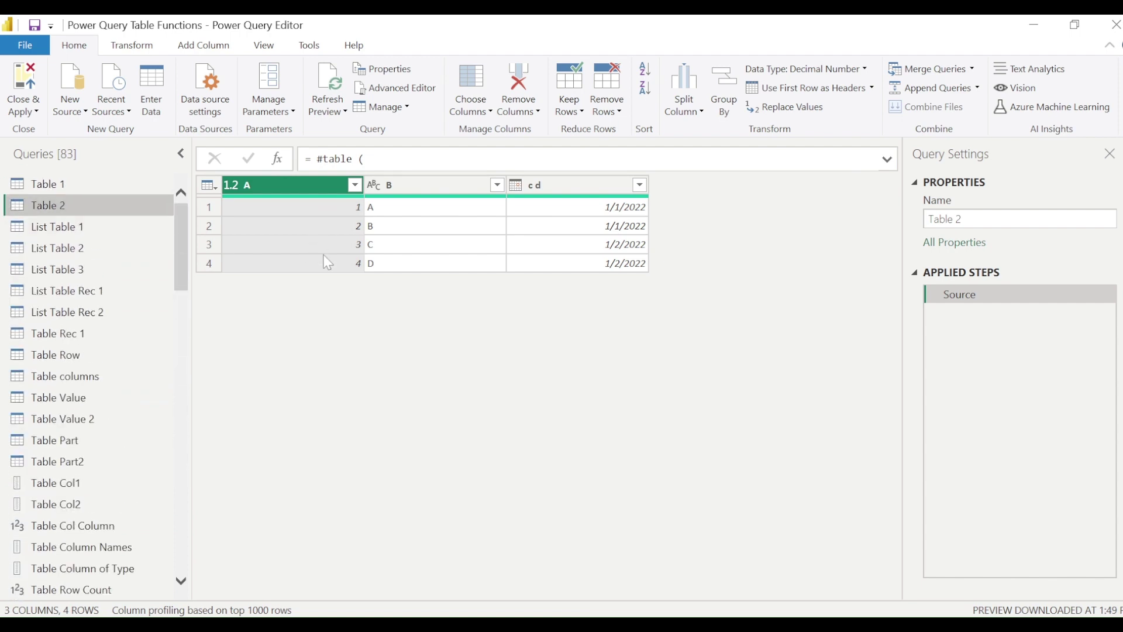
# Create a new blank query and select it in the query list.
pyautogui.click(74, 108)
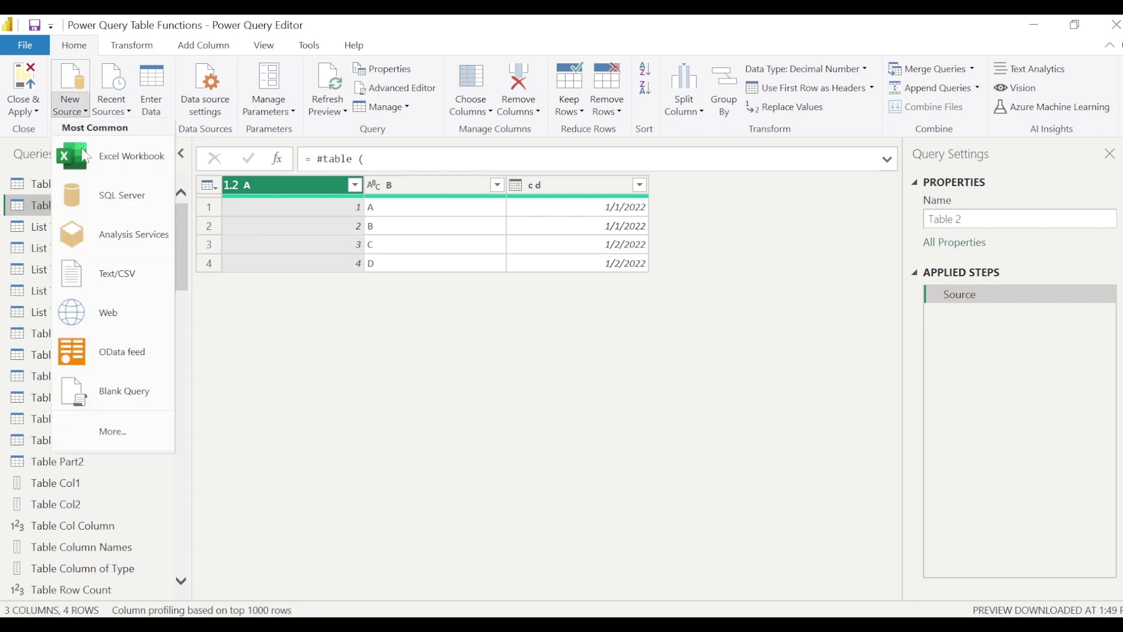
pyautogui.click(115, 404)
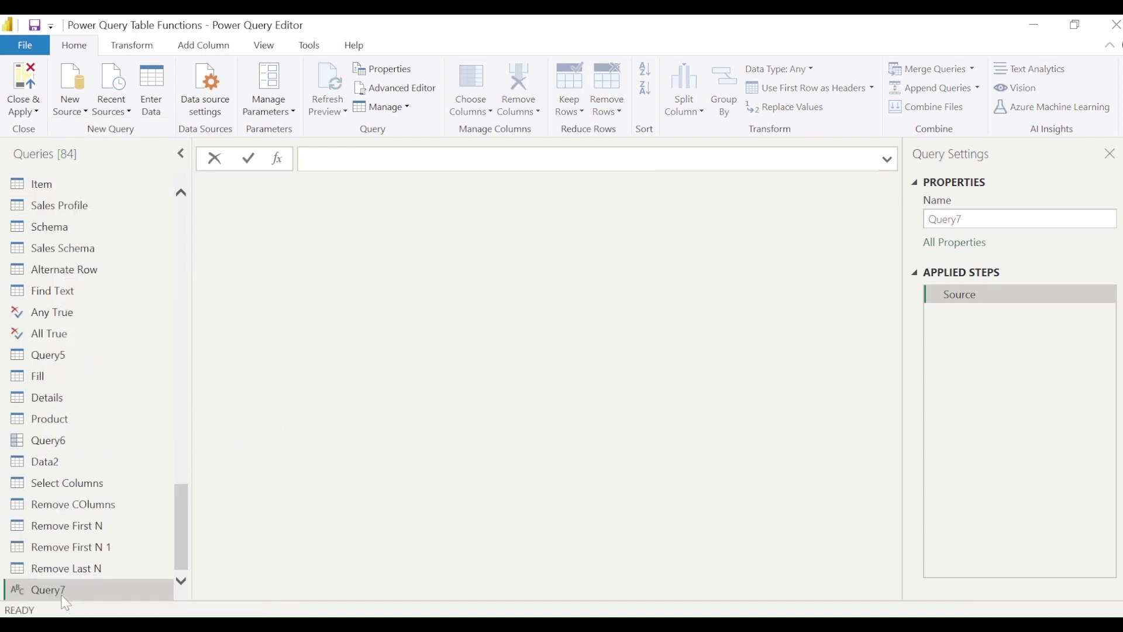
pyautogui.click(50, 589)
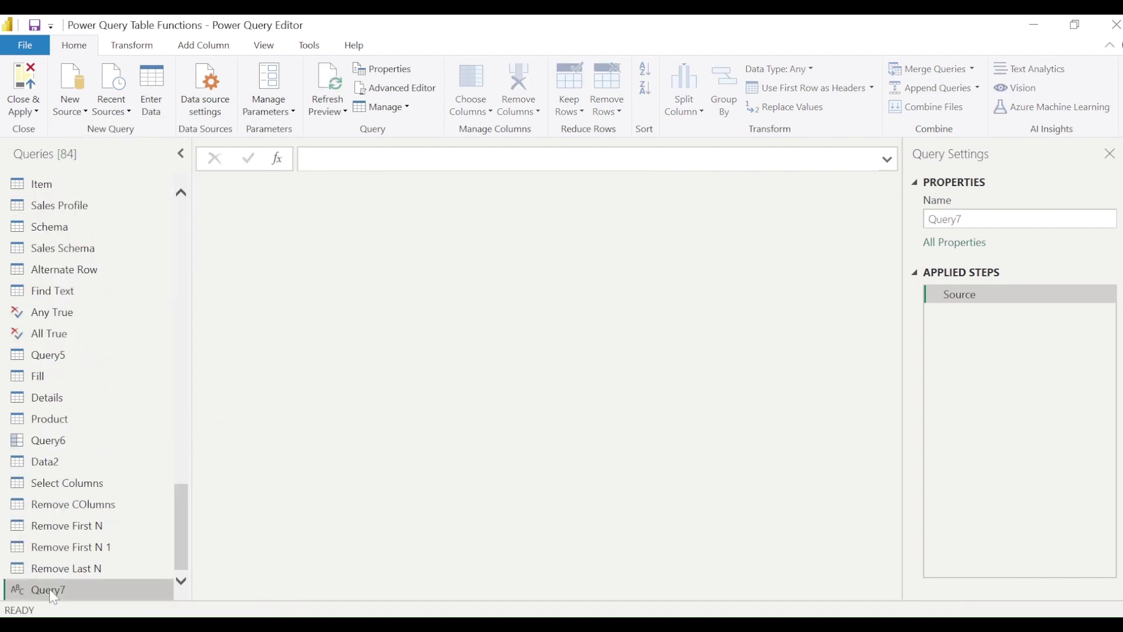
# Rename the new blank query to Remove Rows.
pyautogui.doubleClick(49, 588)
pyautogui.write('Remove Rows')
pyautogui.press('Return')
# Open the Remove Rows query's full M code and replace the empty Source string with a Table.RemoveRows call.
pyautogui.rightClick(53, 597)
pyautogui.click(94, 592)
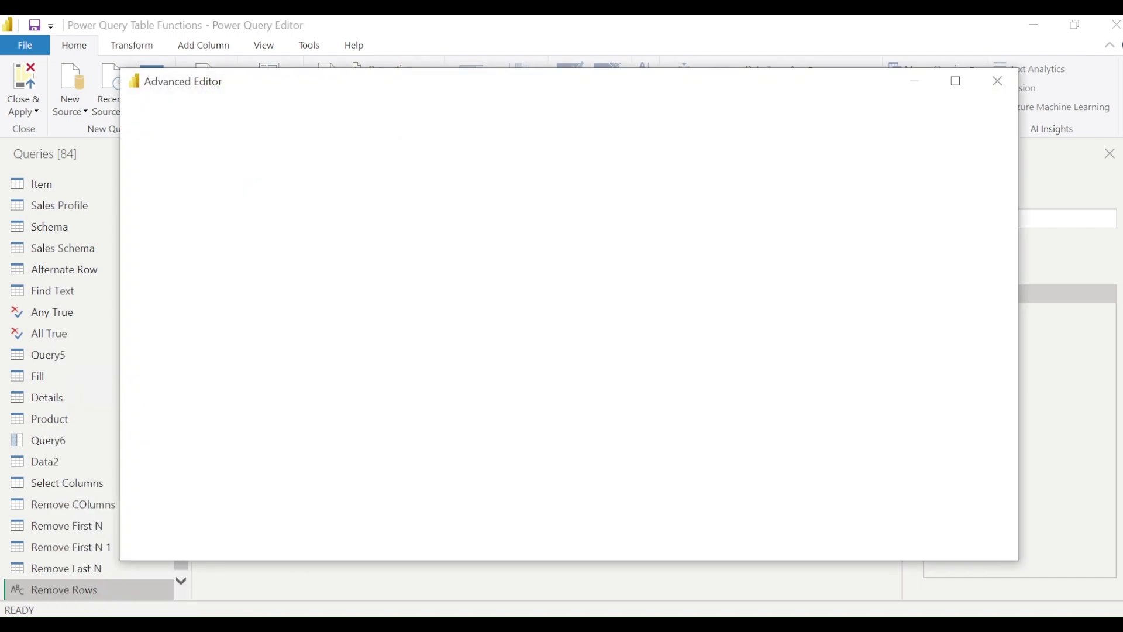
pyautogui.press('BackSpace')
pyautogui.press('BackSpace')
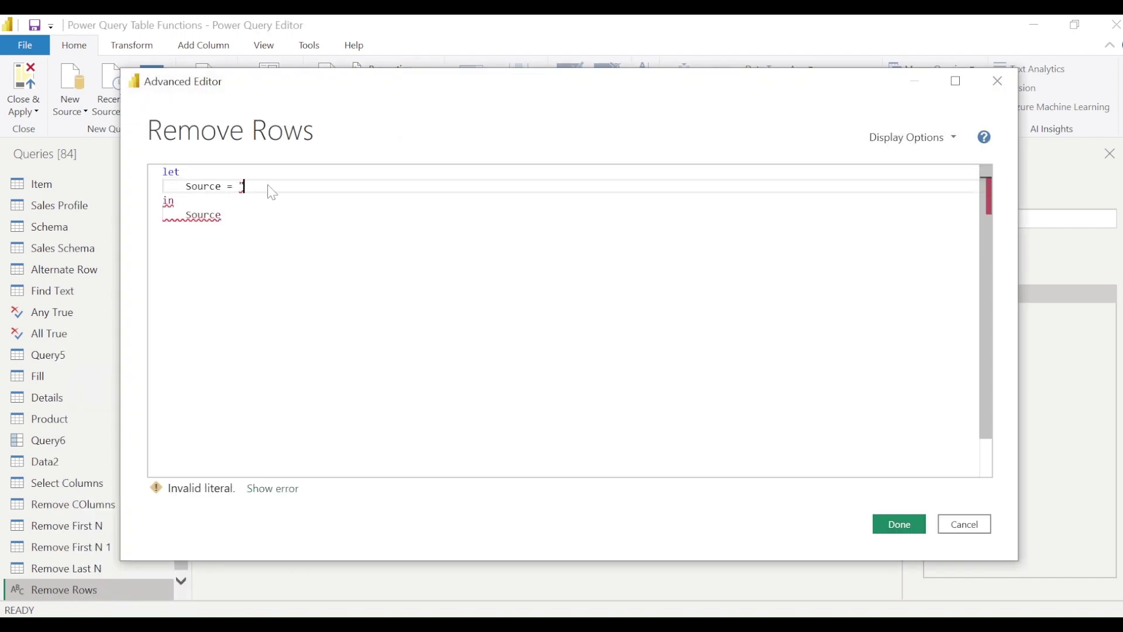
pyautogui.write('Tabl')
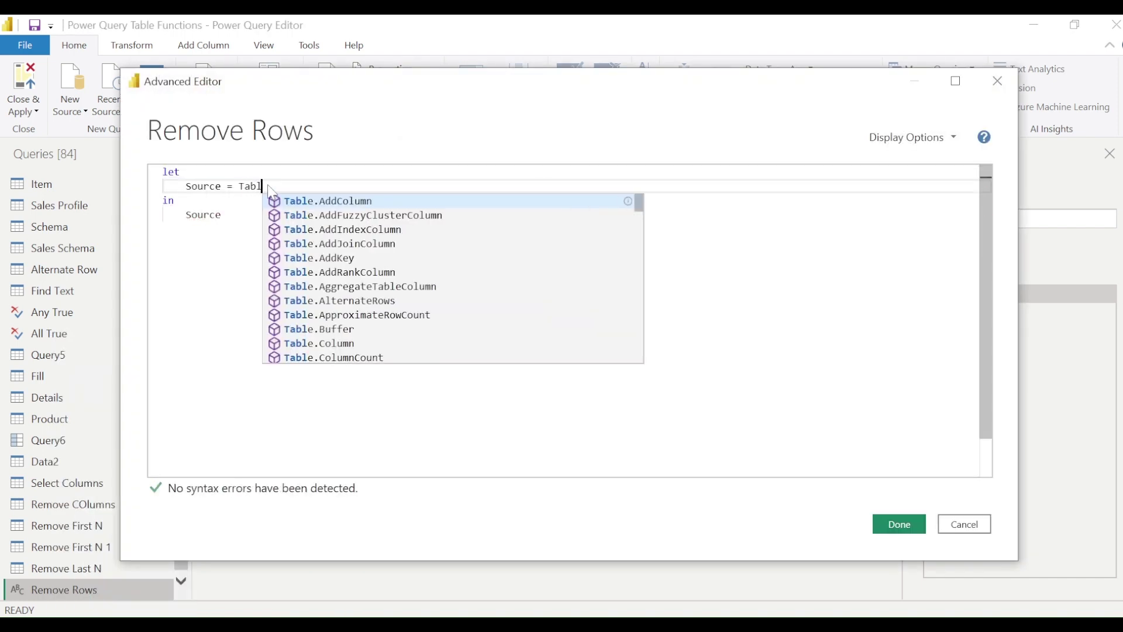
pyautogui.write('e.Remove')
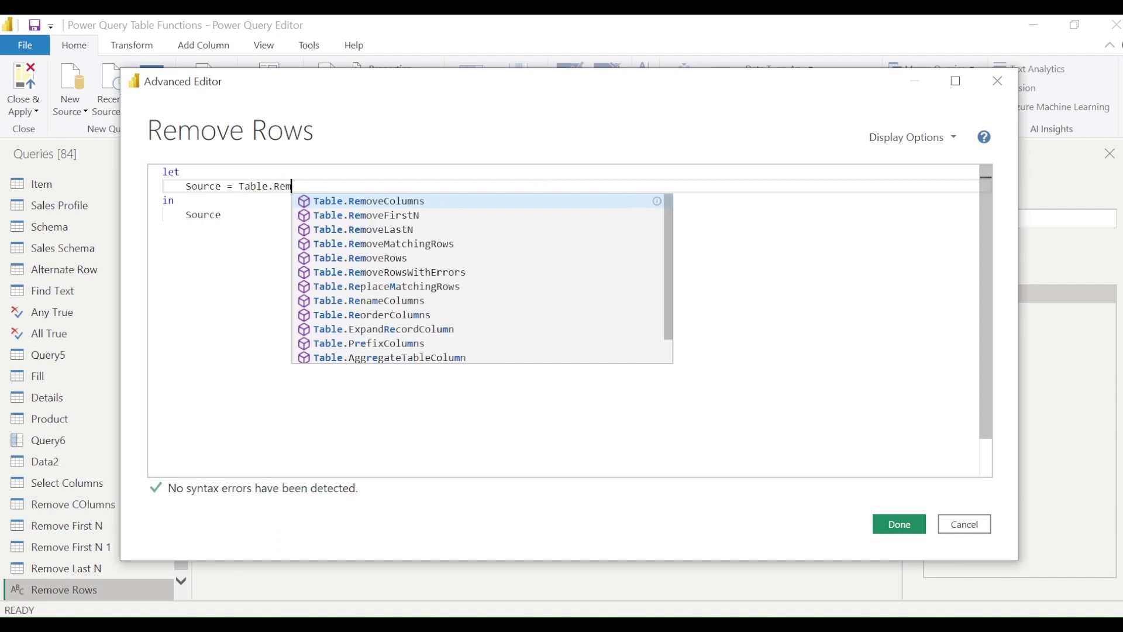
pyautogui.press('Down')
pyautogui.press('Down')
pyautogui.press('Down')
pyautogui.press('Down')
pyautogui.press('Tab')
pyautogui.write('(Tabk')
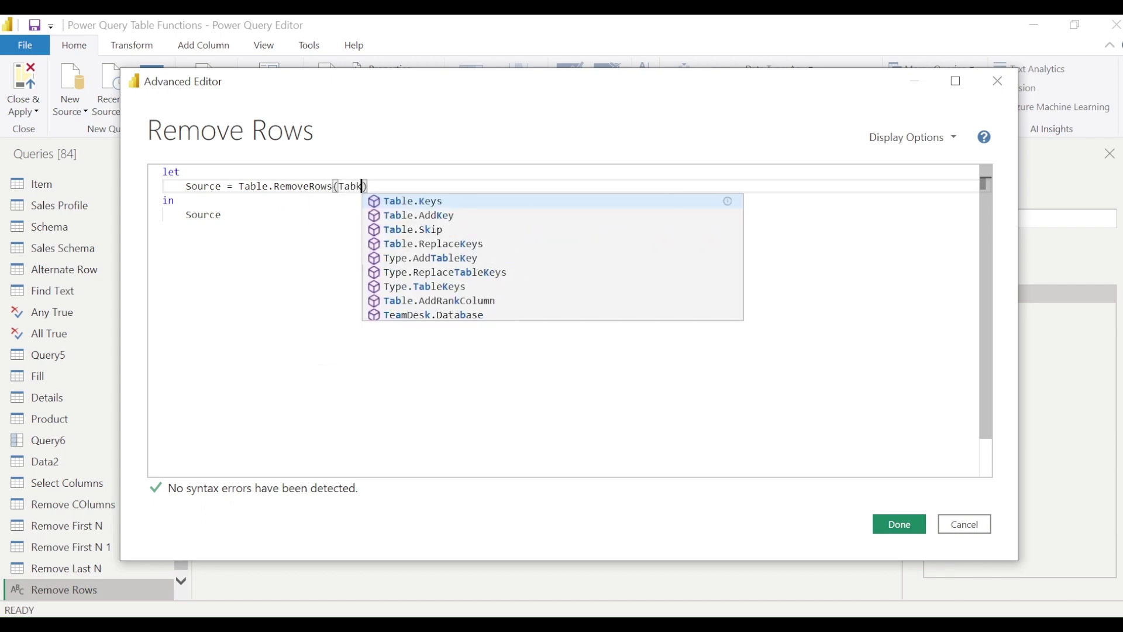
# Give Table.RemoveRows the arguments #"Table 2" and offset 1, and apply the code to the query.
pyautogui.press('BackSpace')
pyautogui.write('le 2')
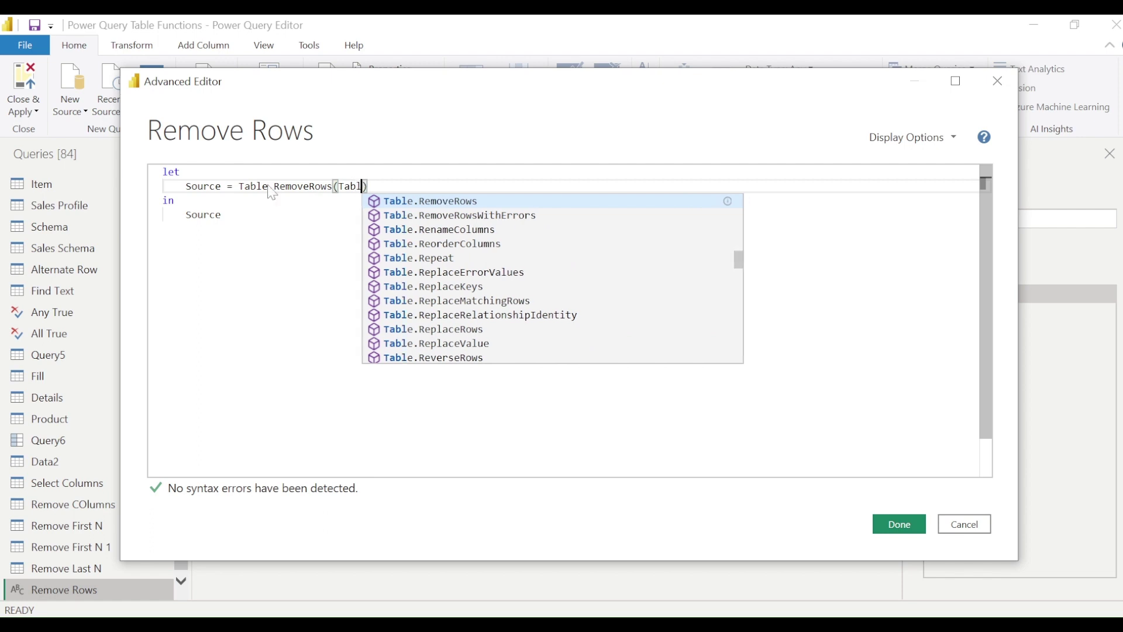
pyautogui.press('Tab')
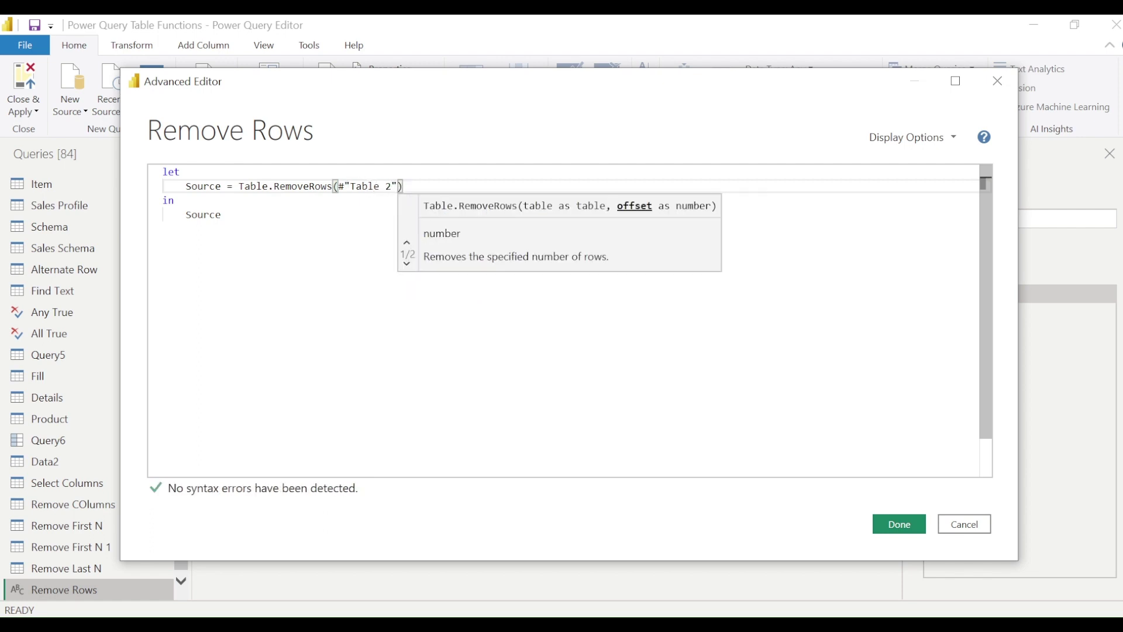
pyautogui.write(',')
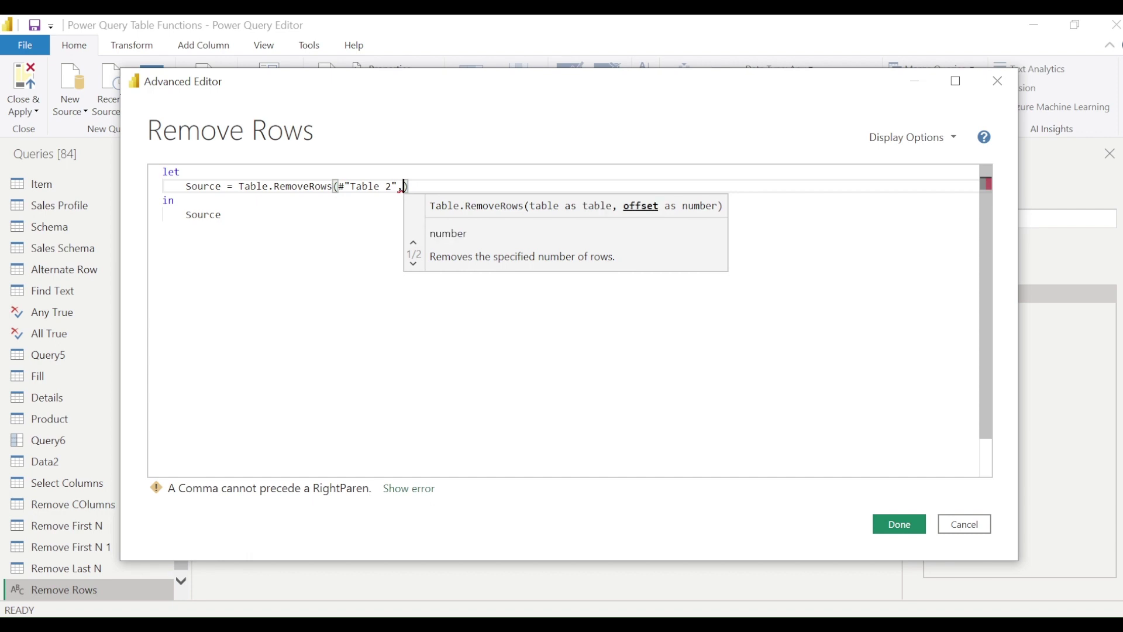
pyautogui.write('1')
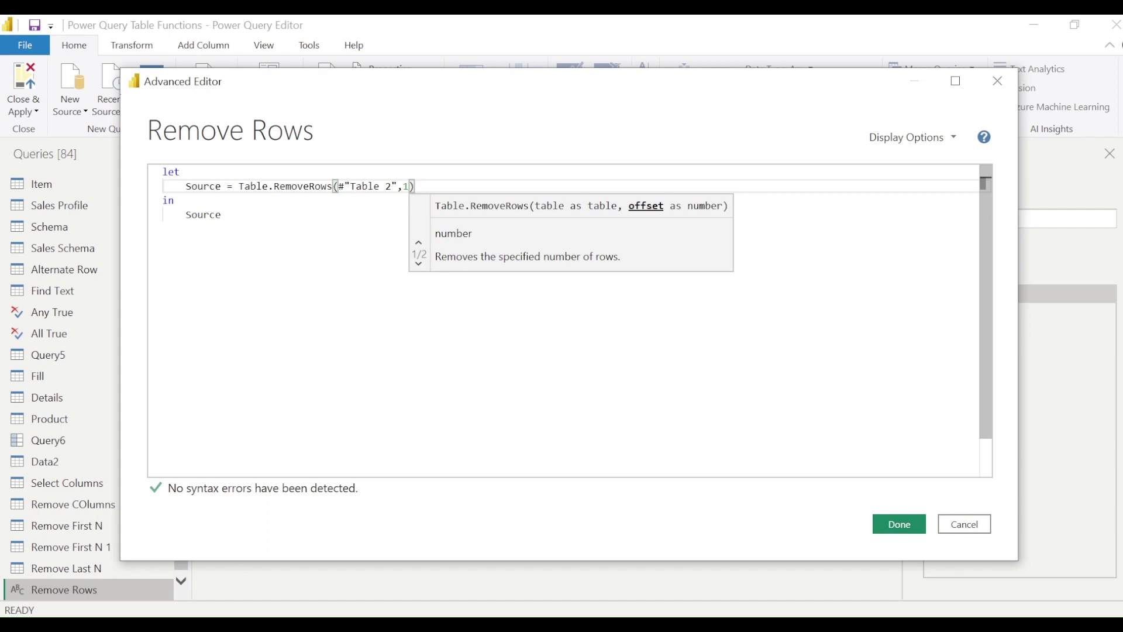
pyautogui.click(889, 525)
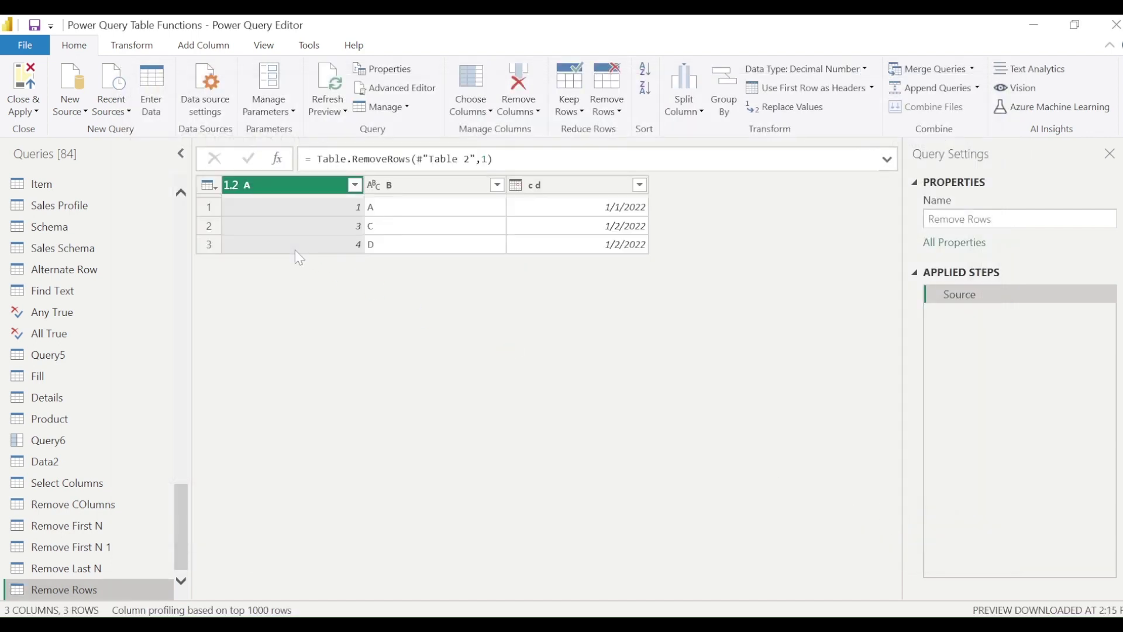